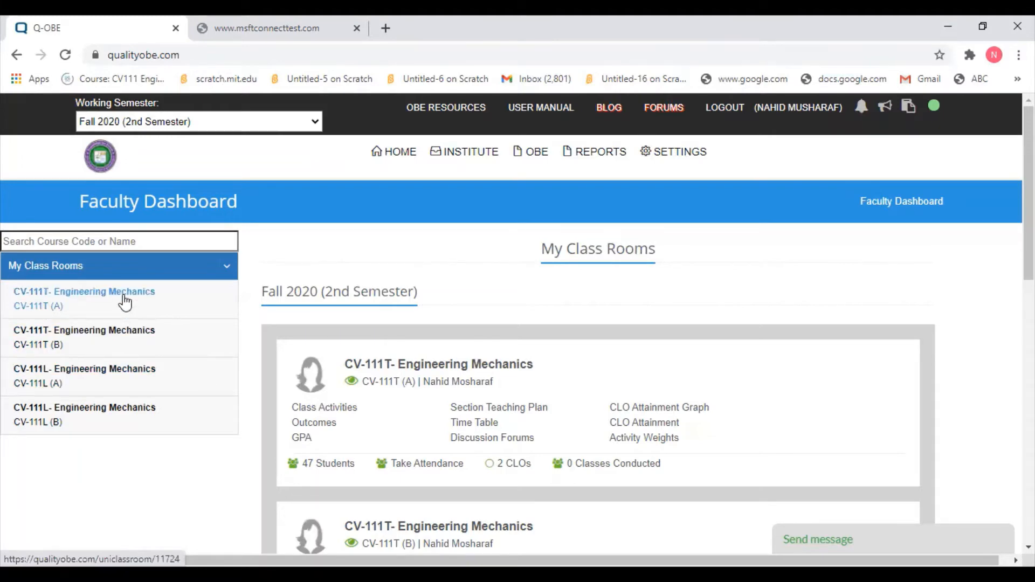
- Open the CLOs list of the CV-111T (A) Engineering Mechanics classroom
{"action": "left_click", "coordinate": [153, 301]}
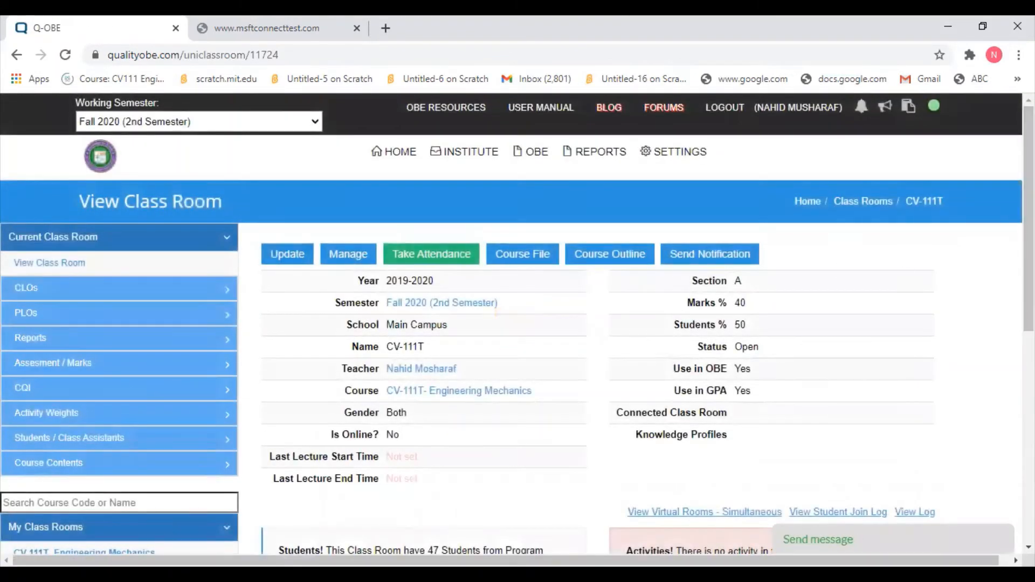
{"action": "scroll", "coordinate": [518, 323], "scroll_direction": "down", "scroll_amount": 1}
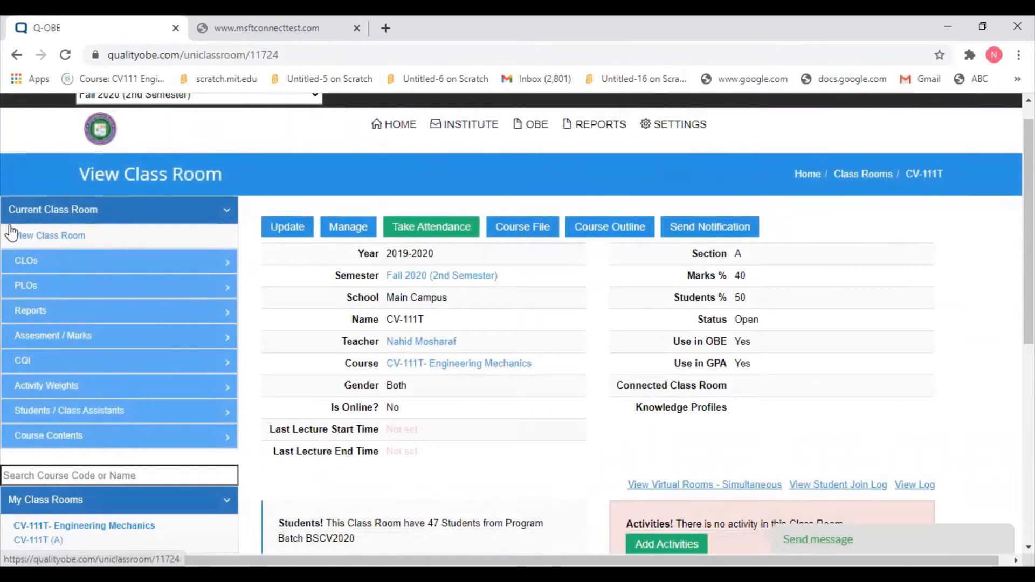
{"action": "left_click", "coordinate": [21, 264]}
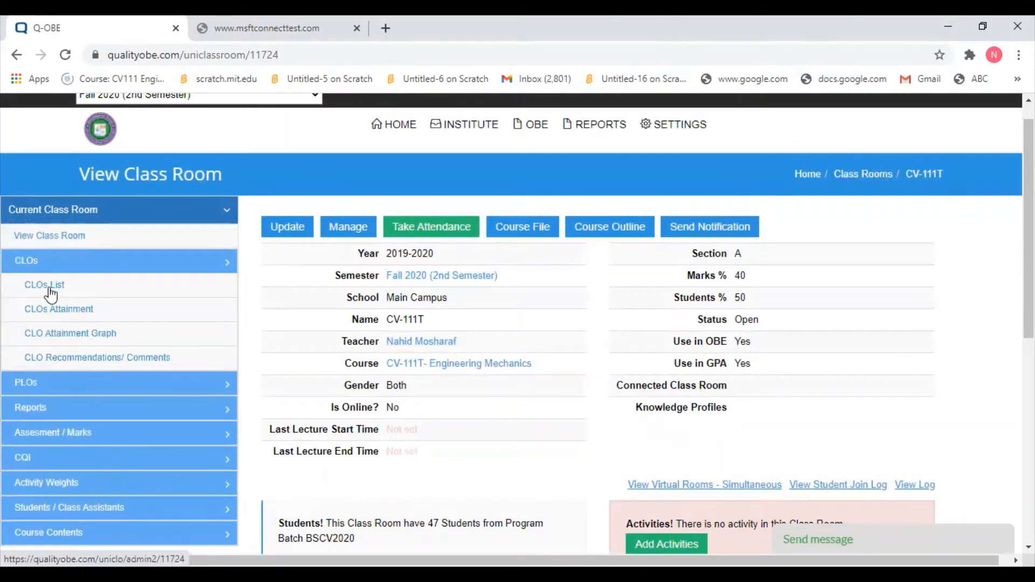
{"action": "left_click", "coordinate": [52, 294]}
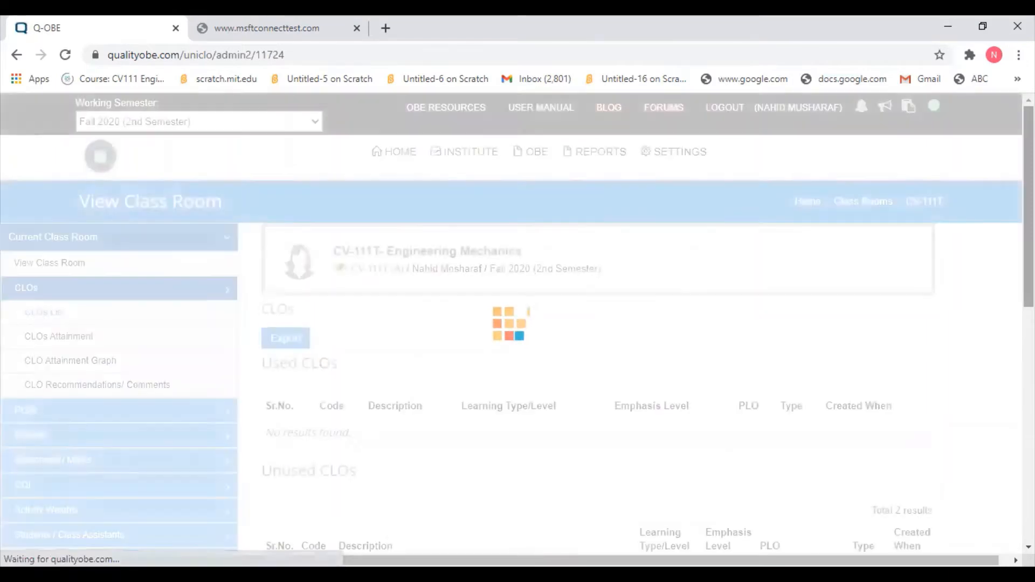
- Create a new course learning outcome with code CLO-3
{"action": "scroll", "coordinate": [517, 323], "scroll_direction": "down", "scroll_amount": 7}
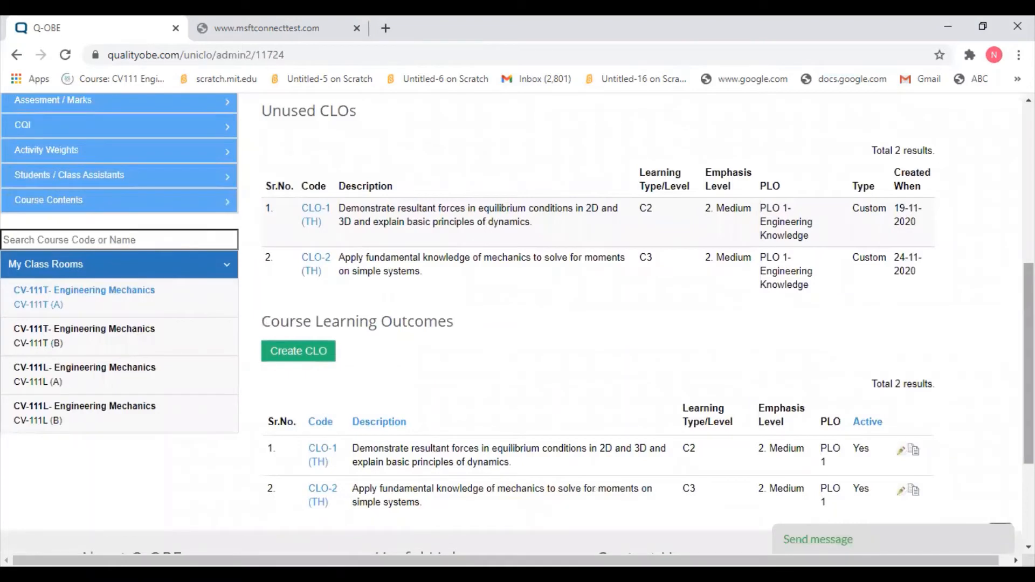
{"action": "mouse_move", "coordinate": [1029, 363]}
{"action": "left_mouse_down"}
{"action": "mouse_move", "coordinate": [1029, 400]}
{"action": "mouse_move", "coordinate": [1029, 376]}
{"action": "left_mouse_up"}
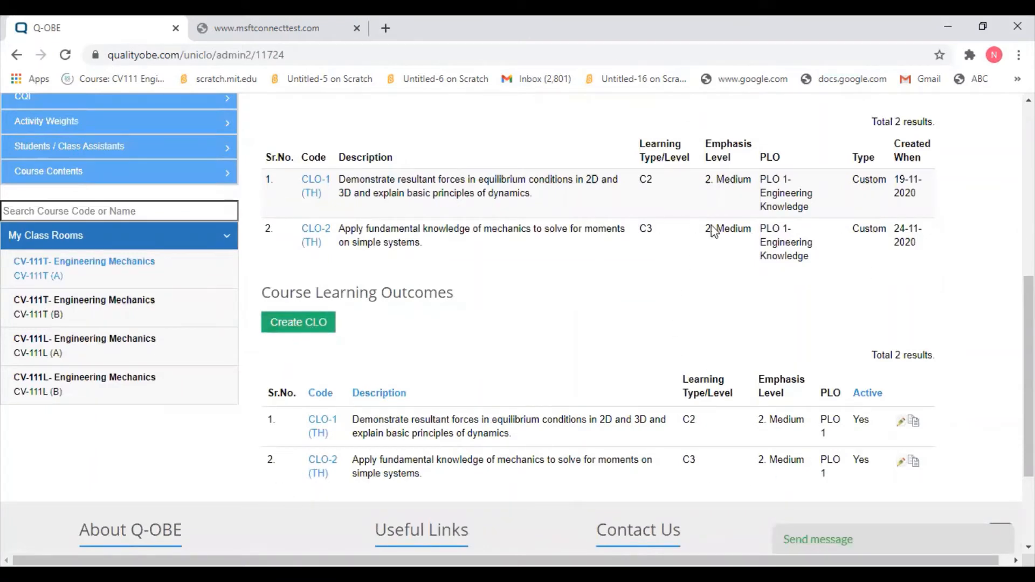
{"action": "left_click", "coordinate": [297, 333]}
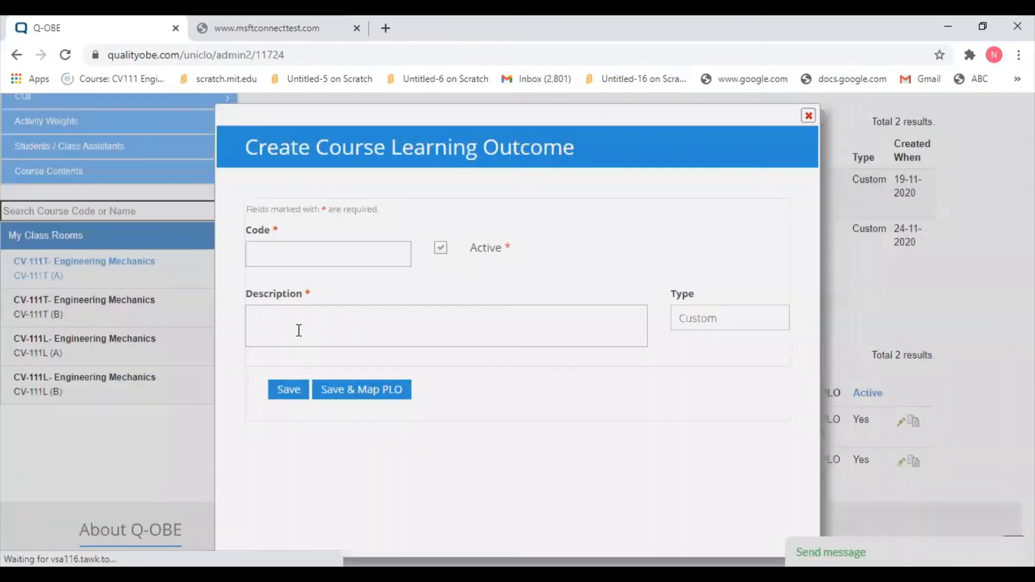
{"action": "left_click", "coordinate": [323, 257]}
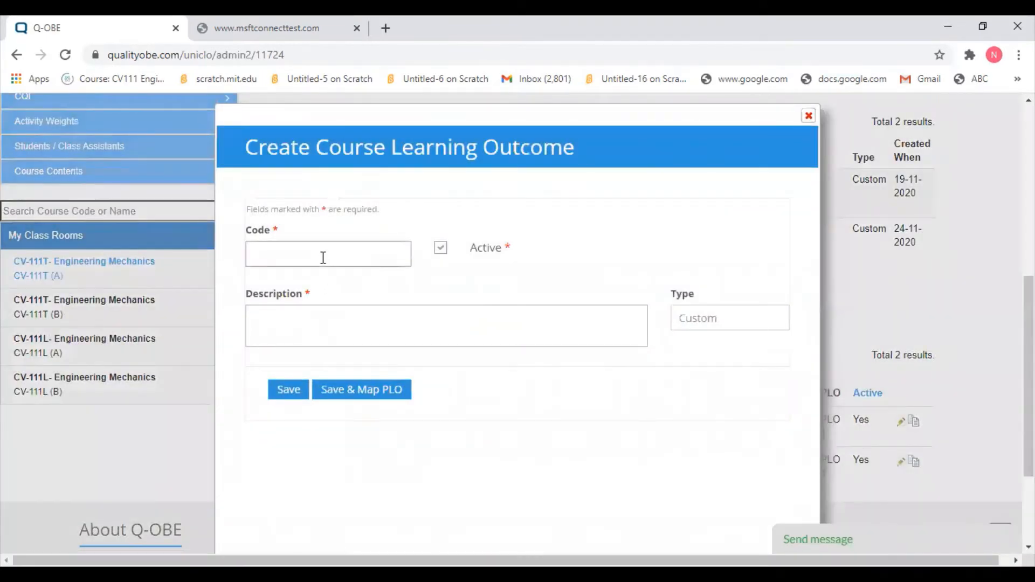
{"action": "type", "text": "CLO-3"}
- Paste the description "Solve member forces for truss structures, pulleys and resultant of parallel system of forces." and save with PLO mapping
{"action": "key", "text": "alt+Tab"}
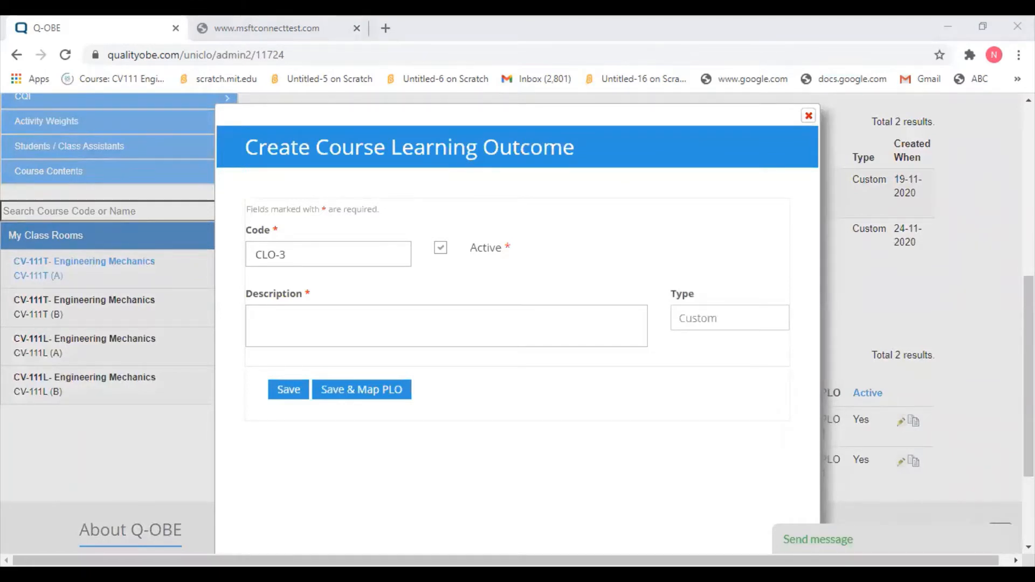
{"action": "left_click", "coordinate": [348, 324]}
{"action": "right_click", "coordinate": [348, 323]}
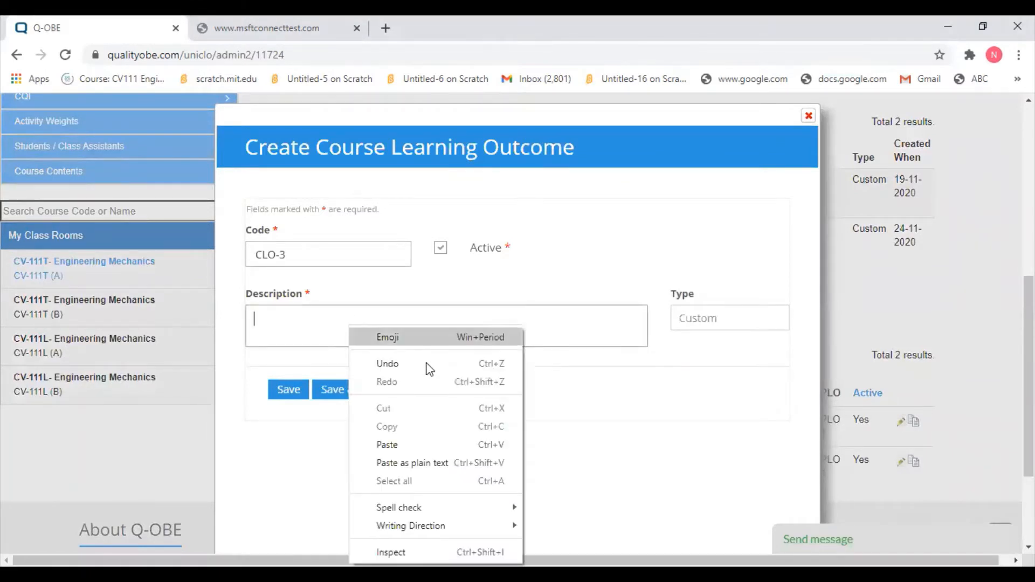
{"action": "left_click", "coordinate": [411, 452]}
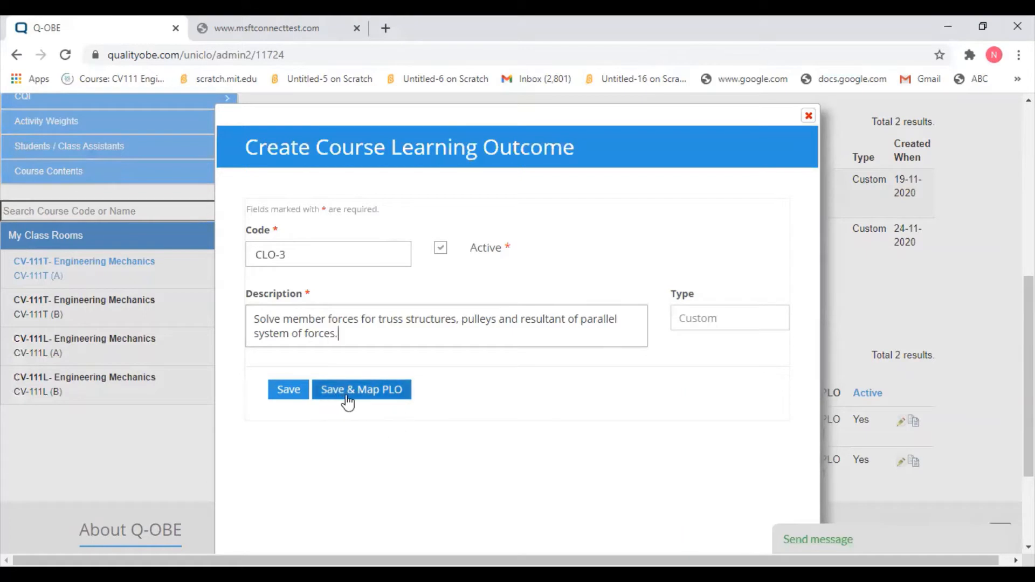
{"action": "left_click", "coordinate": [380, 398]}
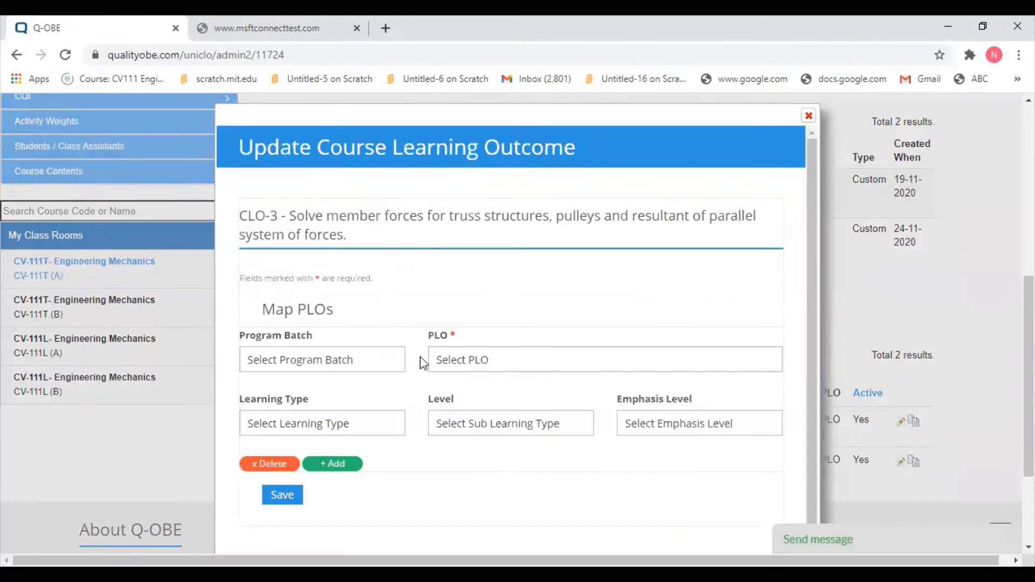
- Map CLO-3 to batch BSCV2020, PLO 2- Problem Analysis, level 3 - Applying, emphasis 2. Medium, and save
{"action": "left_click", "coordinate": [350, 365]}
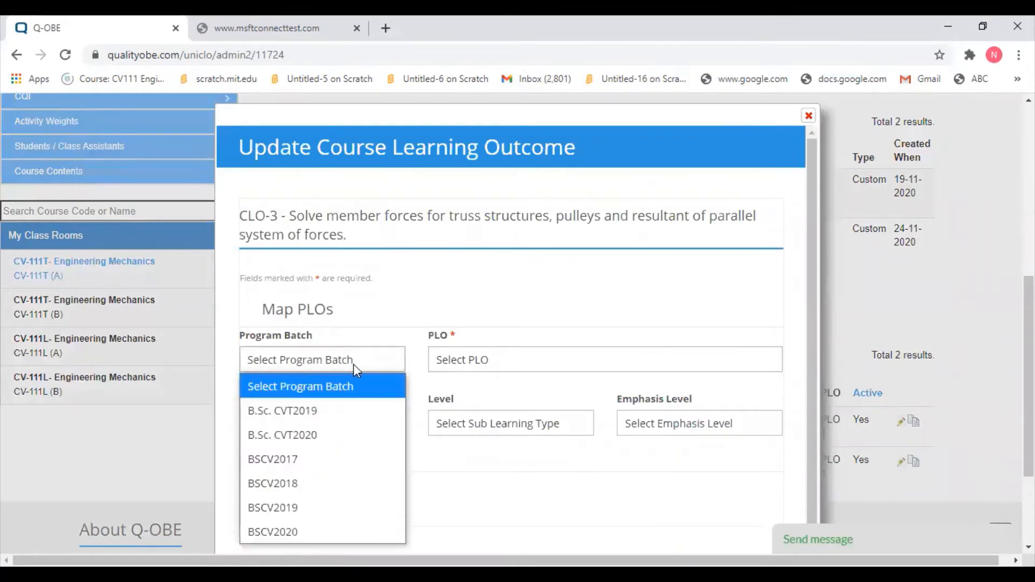
{"action": "left_click", "coordinate": [314, 541]}
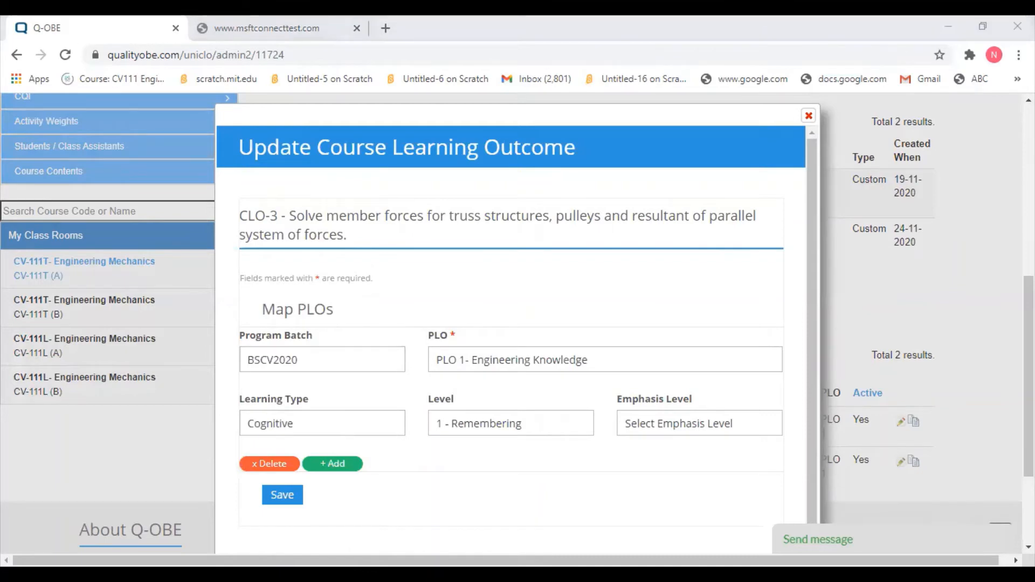
{"action": "left_click", "coordinate": [562, 361]}
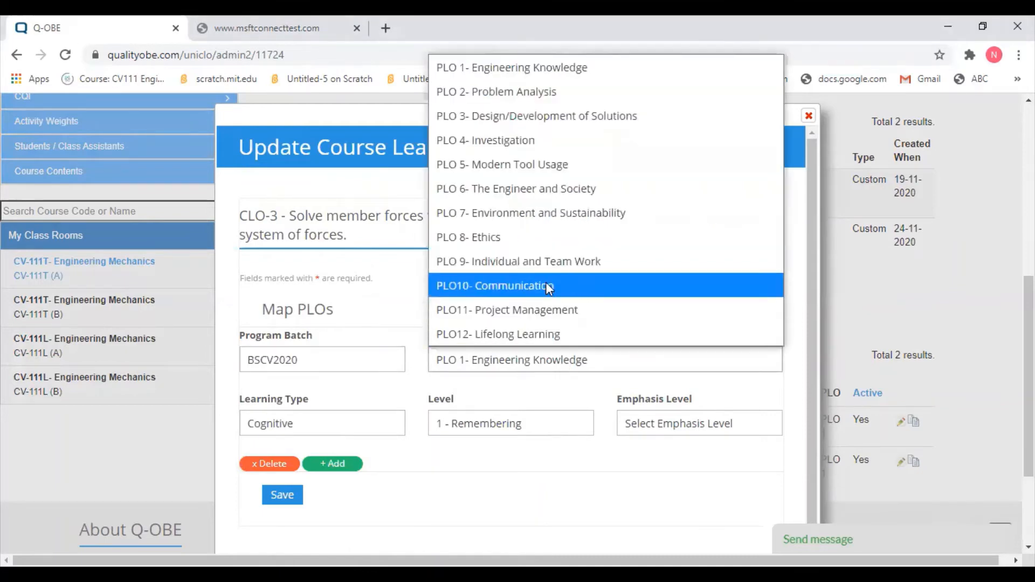
{"action": "left_click", "coordinate": [587, 92]}
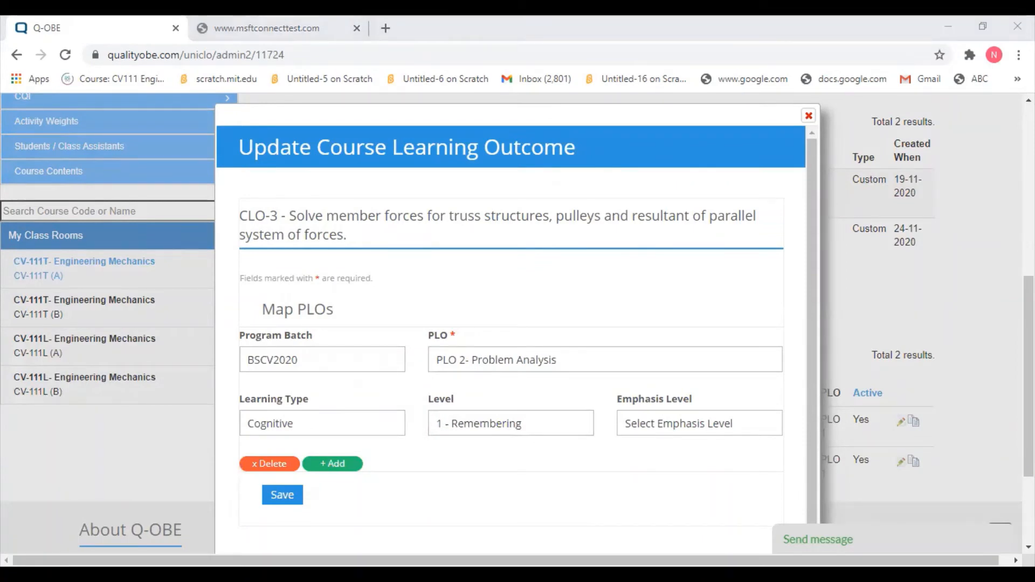
{"action": "left_click", "coordinate": [526, 432]}
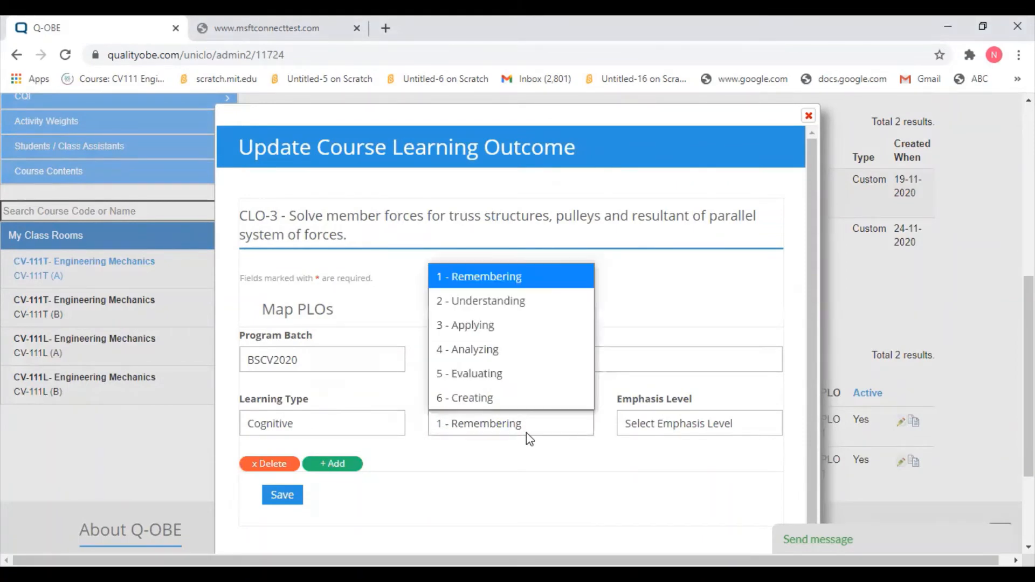
{"action": "left_click", "coordinate": [524, 325]}
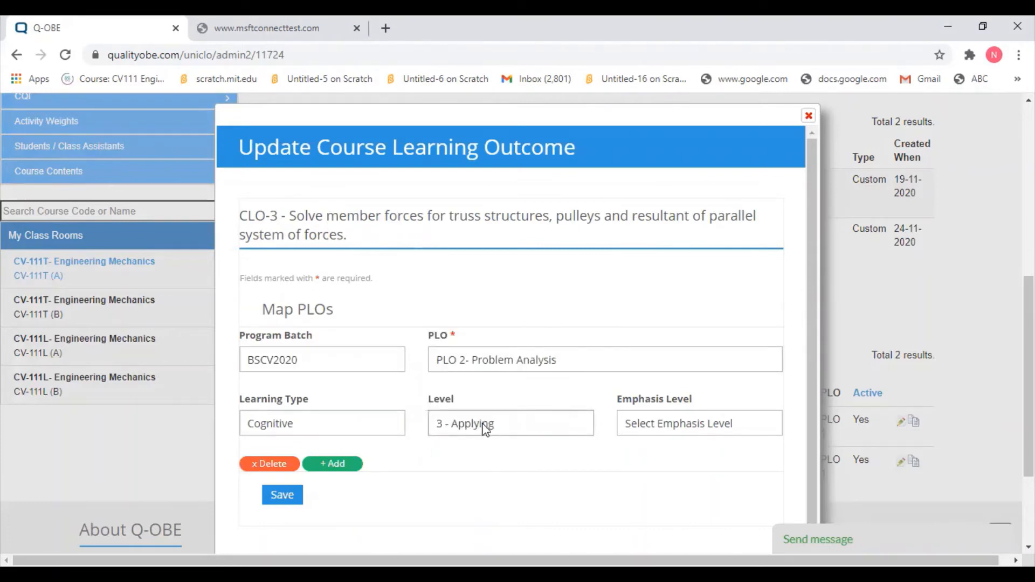
{"action": "left_click", "coordinate": [683, 425]}
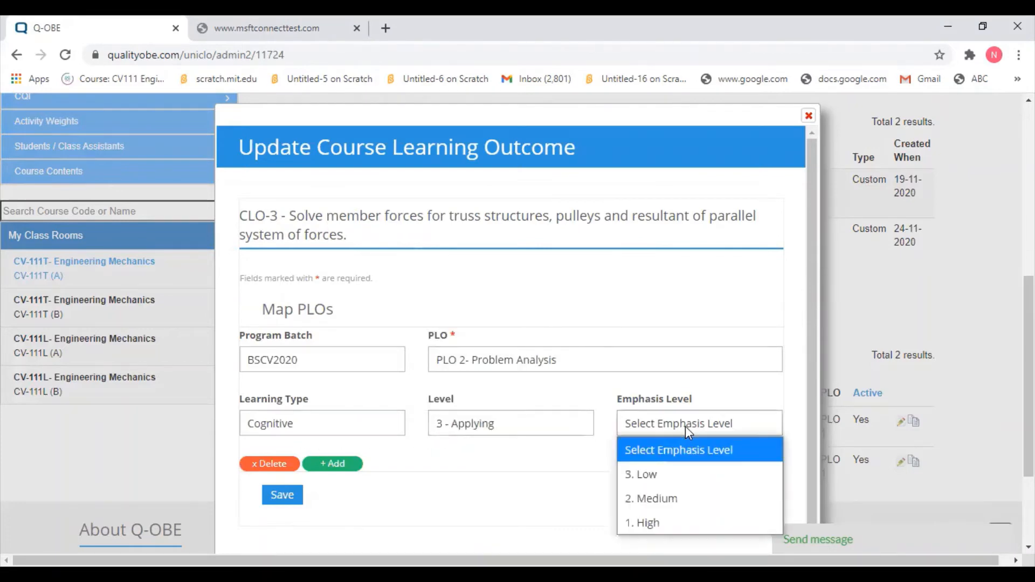
{"action": "left_click", "coordinate": [673, 507]}
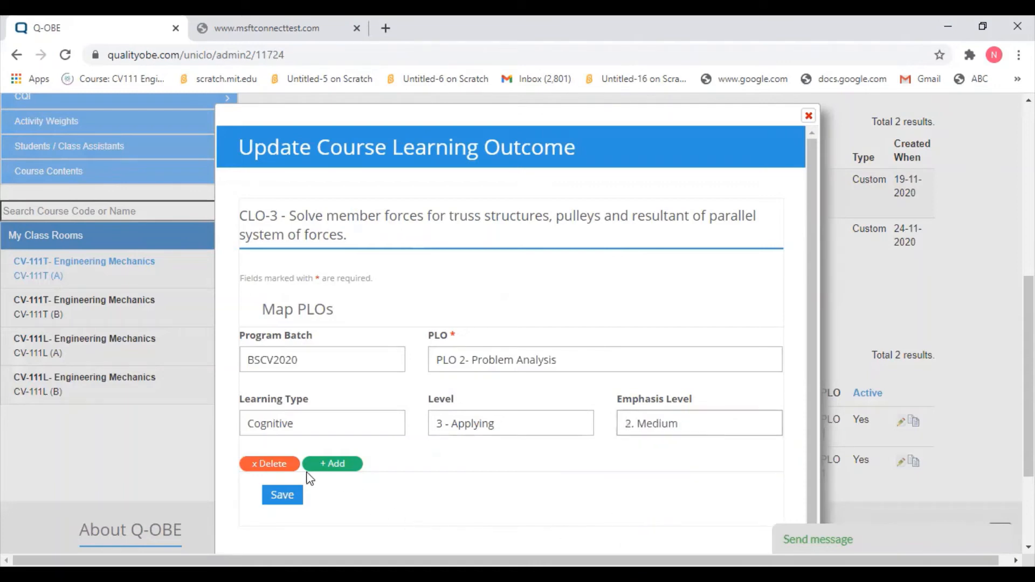
{"action": "left_click", "coordinate": [284, 504]}
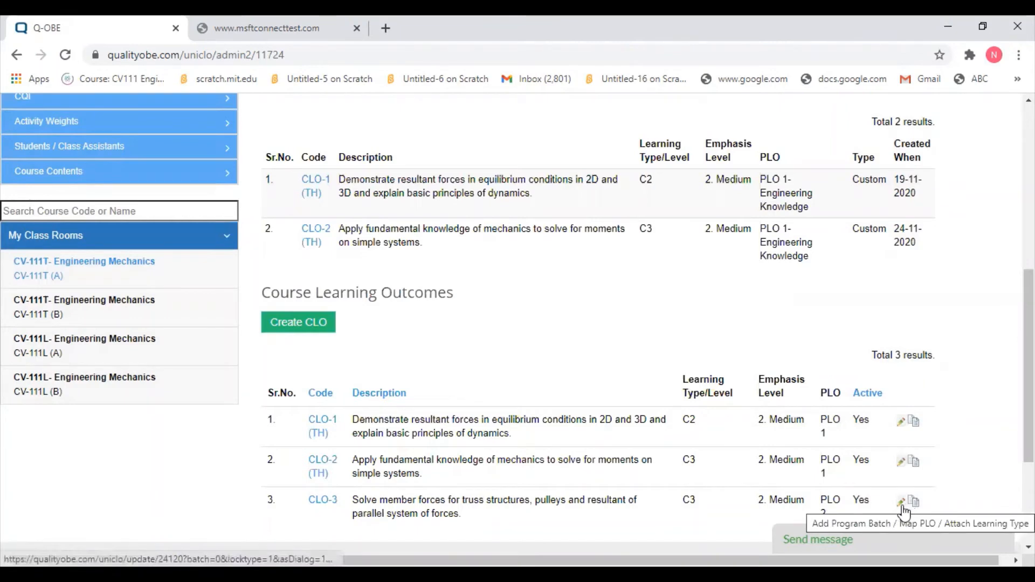
- Rename the CLO-3 outcome's code to CLO-3(TH) and save it
{"action": "left_click", "coordinate": [902, 503]}
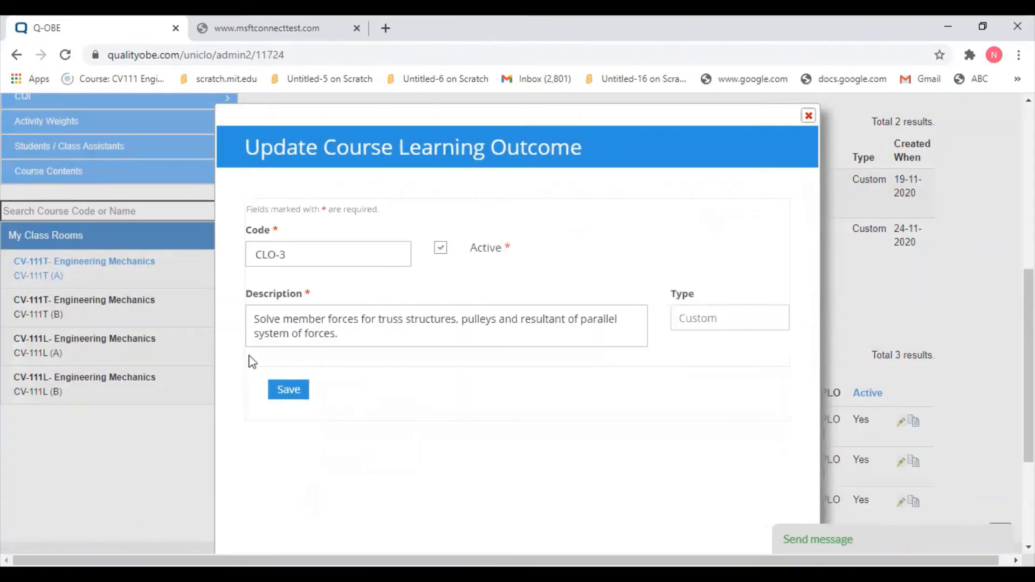
{"action": "left_click", "coordinate": [808, 116]}
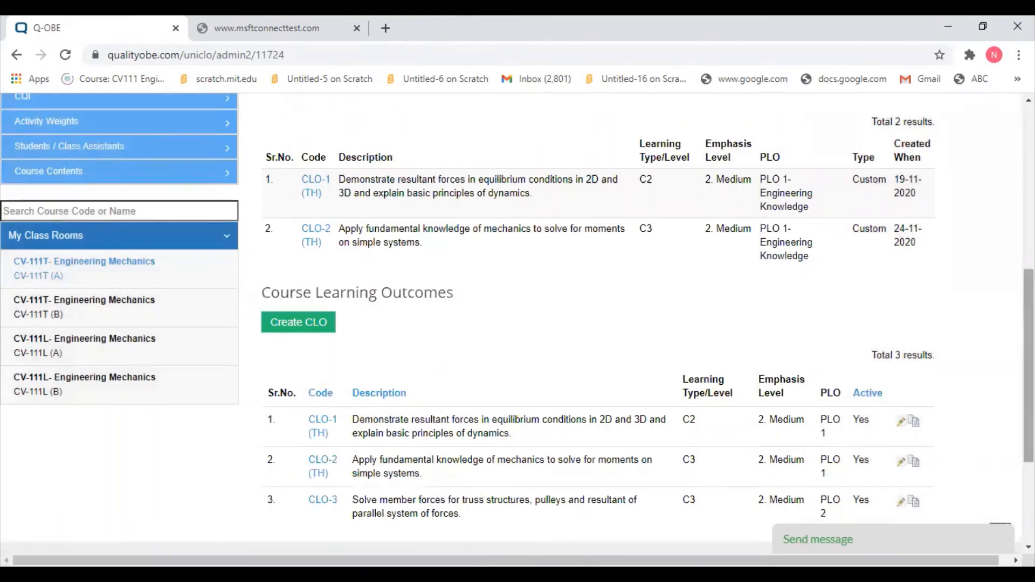
{"action": "left_click_drag", "start_coordinate": [1029, 405], "coordinate": [1029, 474]}
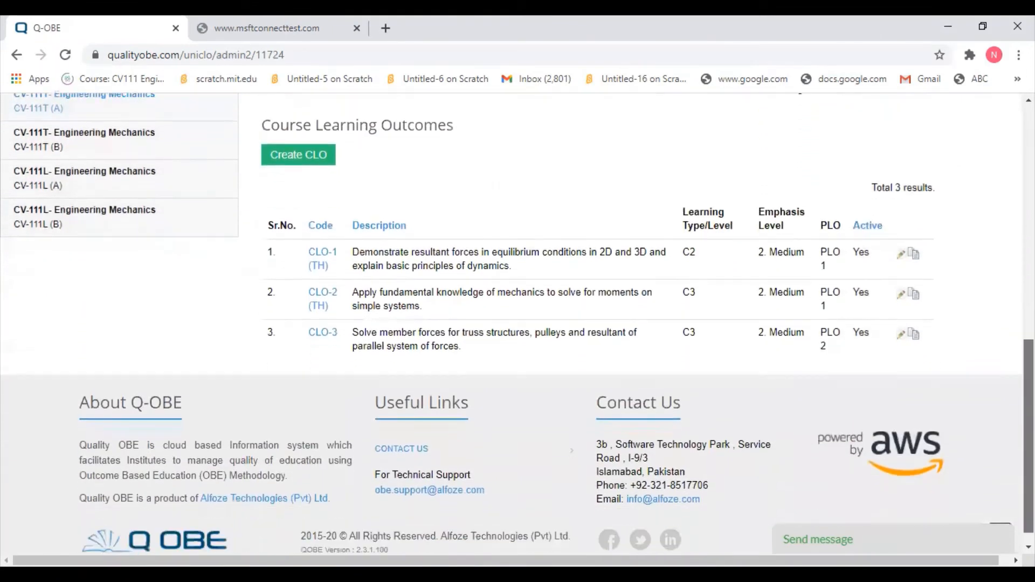
{"action": "left_click", "coordinate": [900, 340]}
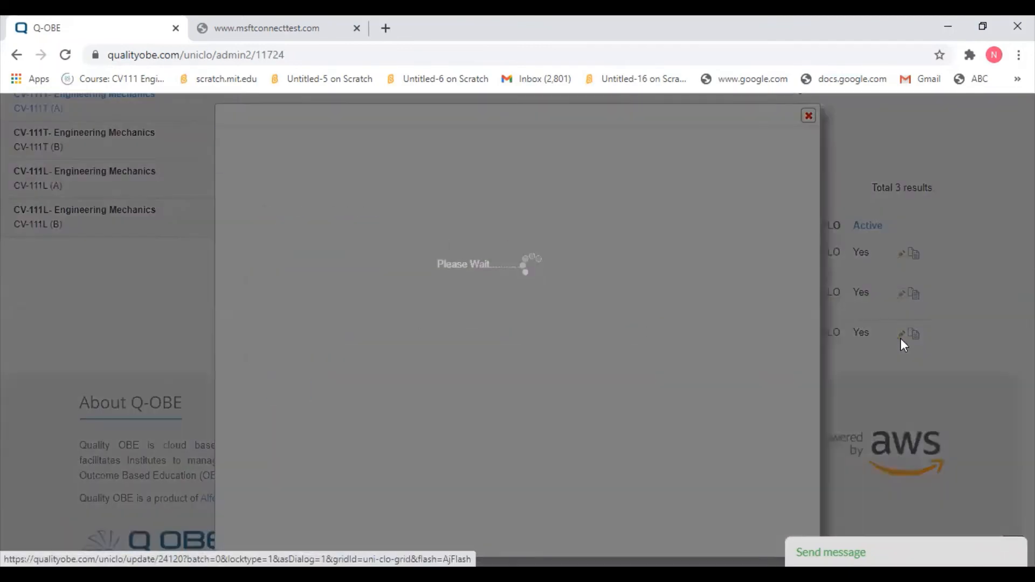
{"action": "left_click", "coordinate": [292, 261]}
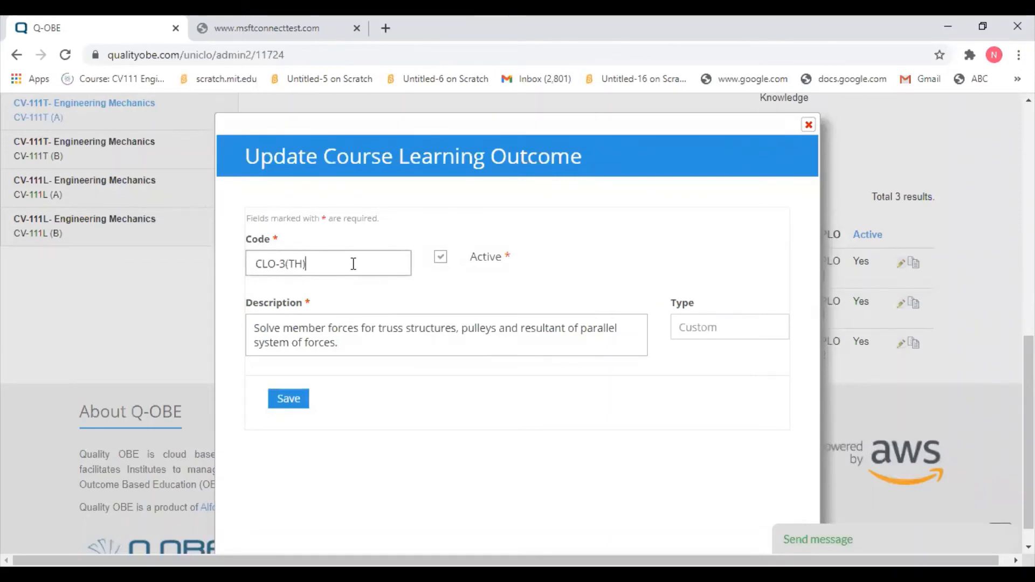
{"action": "left_click", "coordinate": [290, 402]}
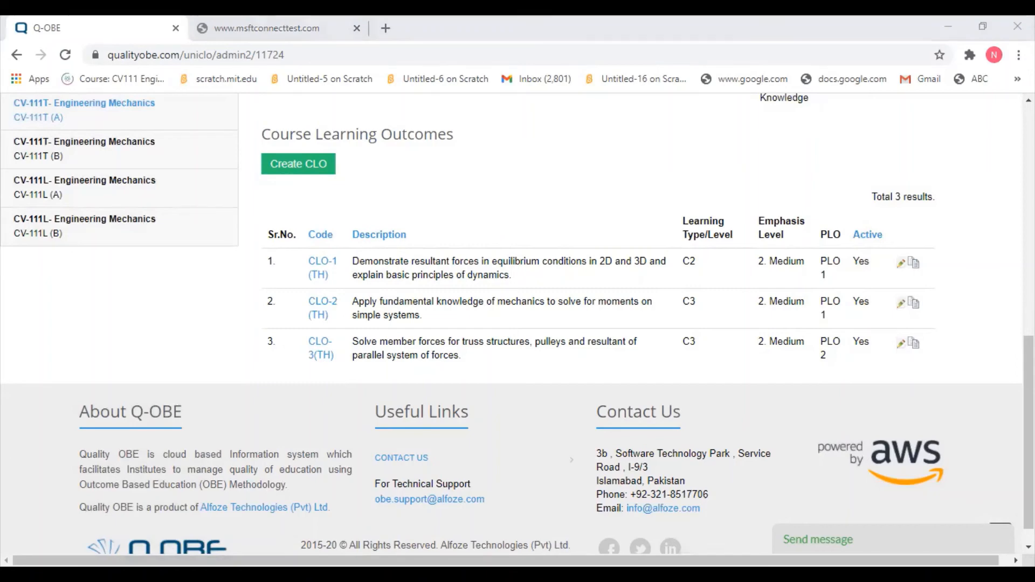
- Review CLO-2's edit dialog and its PLO mapping dialog, saving each without changes
{"action": "left_click", "coordinate": [833, 311]}
{"action": "left_click", "coordinate": [868, 303]}
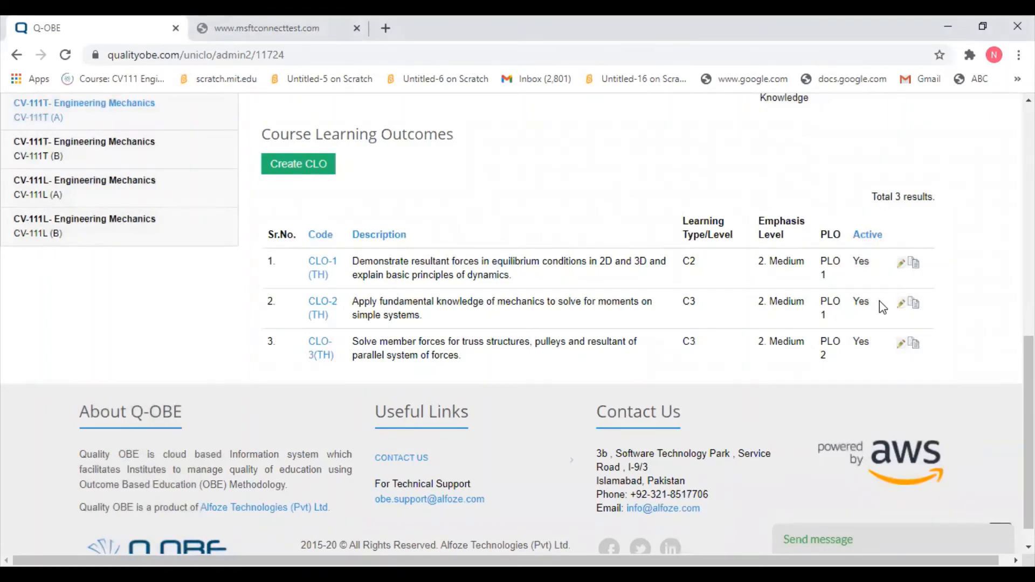
{"action": "left_click", "coordinate": [900, 304]}
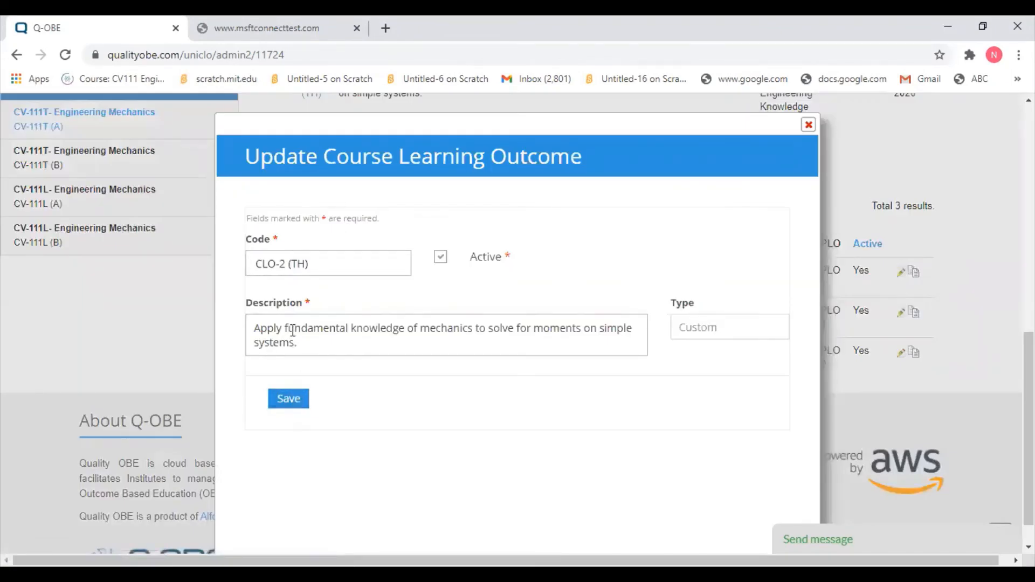
{"action": "left_click", "coordinate": [280, 397]}
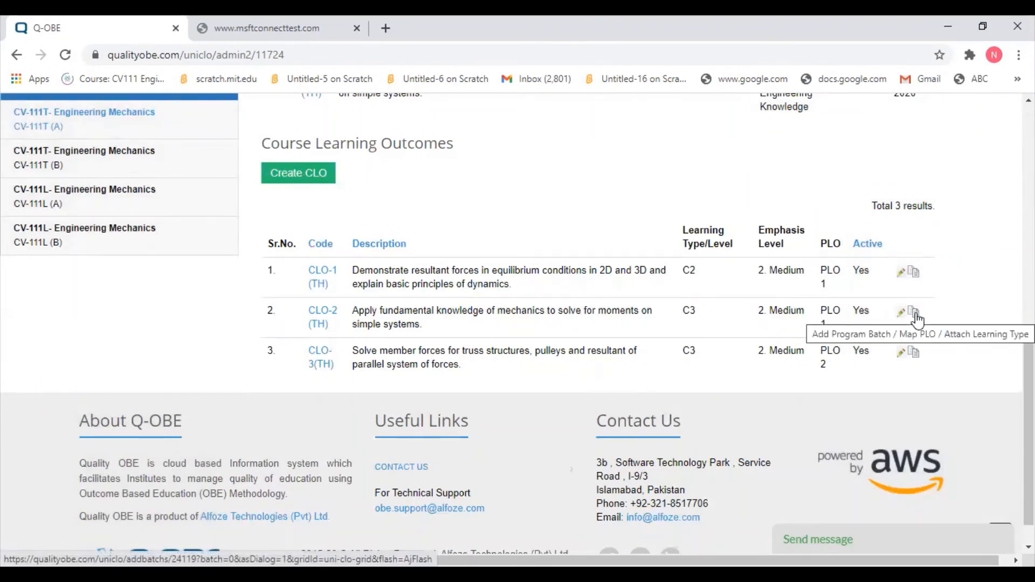
{"action": "left_click", "coordinate": [917, 318]}
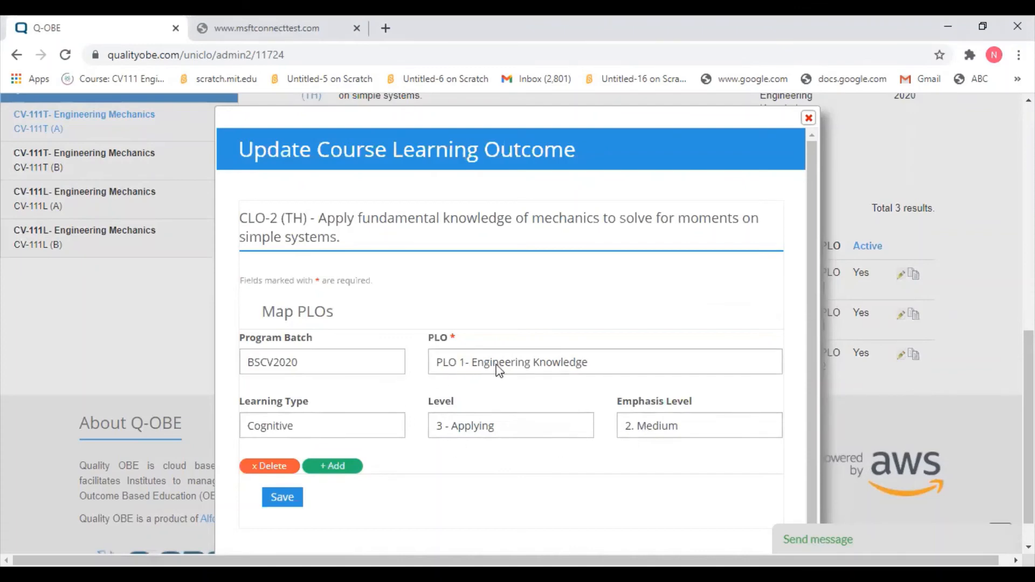
{"action": "left_click", "coordinate": [281, 499]}
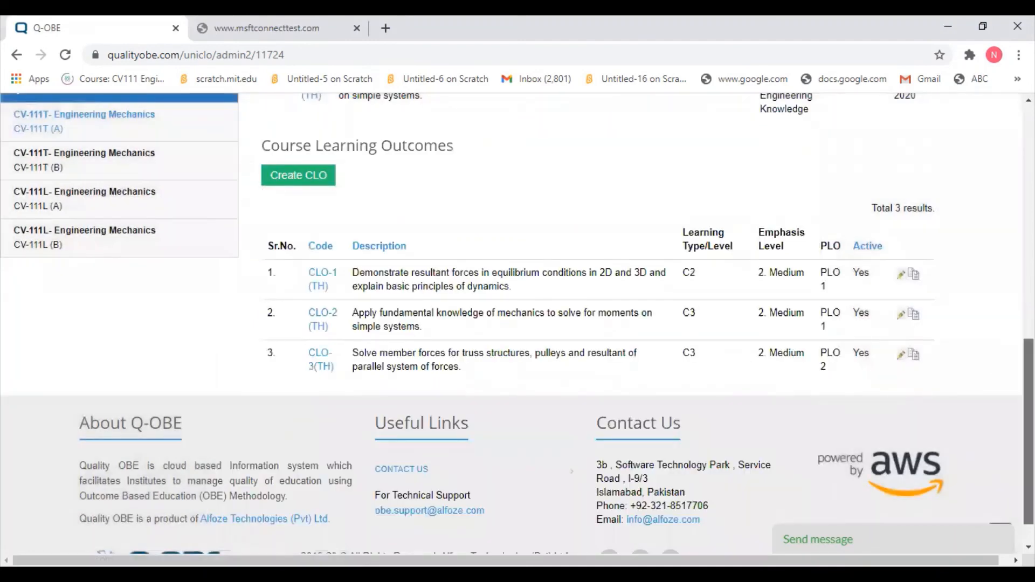
- Examine the Unused CLOs and Course Learning Outcomes tables
{"action": "scroll", "coordinate": [517, 324], "scroll_direction": "up", "scroll_amount": 3}
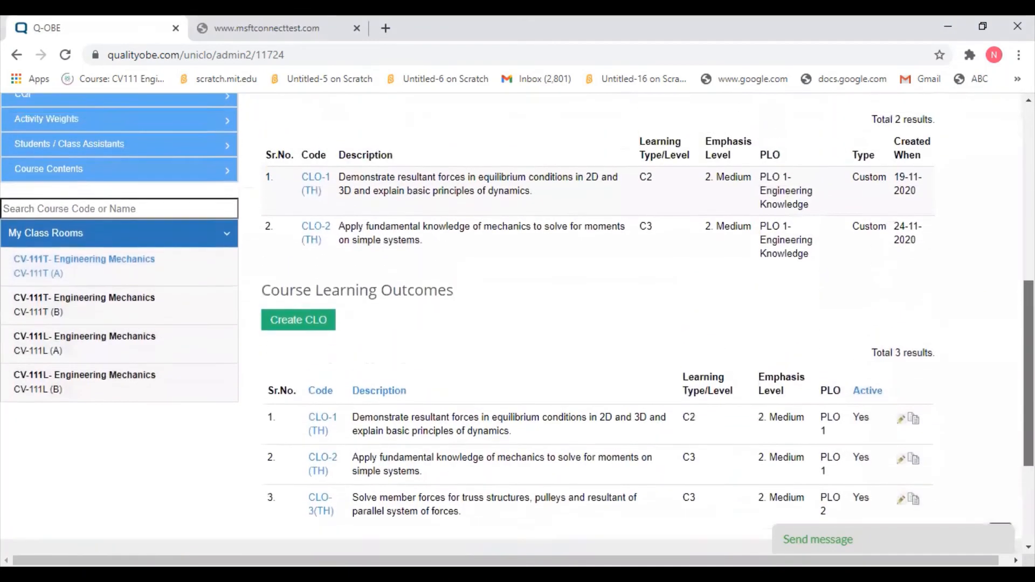
{"action": "scroll", "coordinate": [273, 381], "scroll_direction": "down", "scroll_amount": 2}
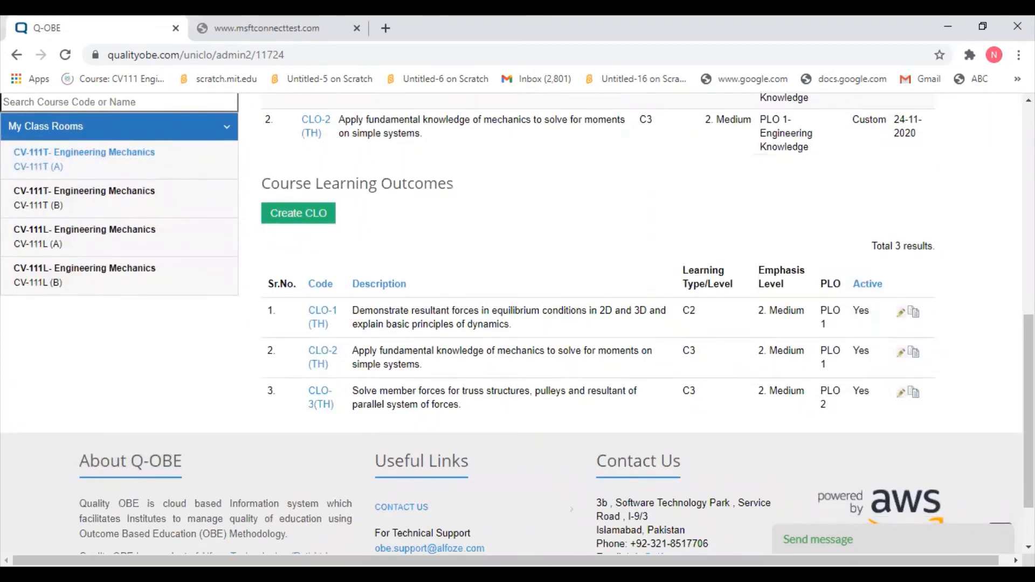
{"action": "scroll", "coordinate": [518, 324], "scroll_direction": "up", "scroll_amount": 6}
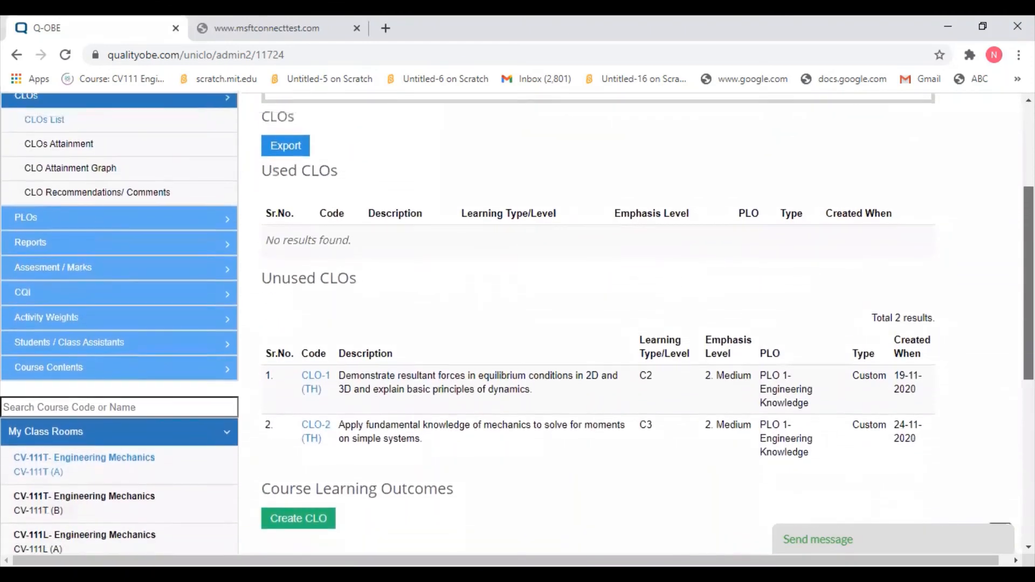
{"action": "scroll", "coordinate": [518, 324], "scroll_direction": "down", "scroll_amount": 3}
{"action": "scroll", "coordinate": [517, 323], "scroll_direction": "up", "scroll_amount": 3}
{"action": "scroll", "coordinate": [518, 324], "scroll_direction": "down", "scroll_amount": 3}
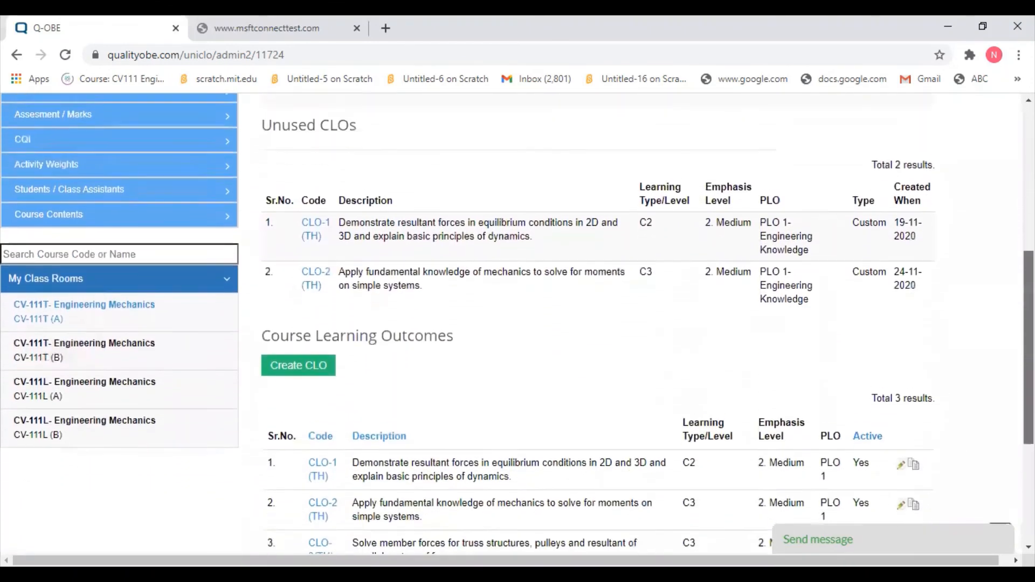
{"action": "scroll", "coordinate": [517, 323], "scroll_direction": "down", "scroll_amount": 2}
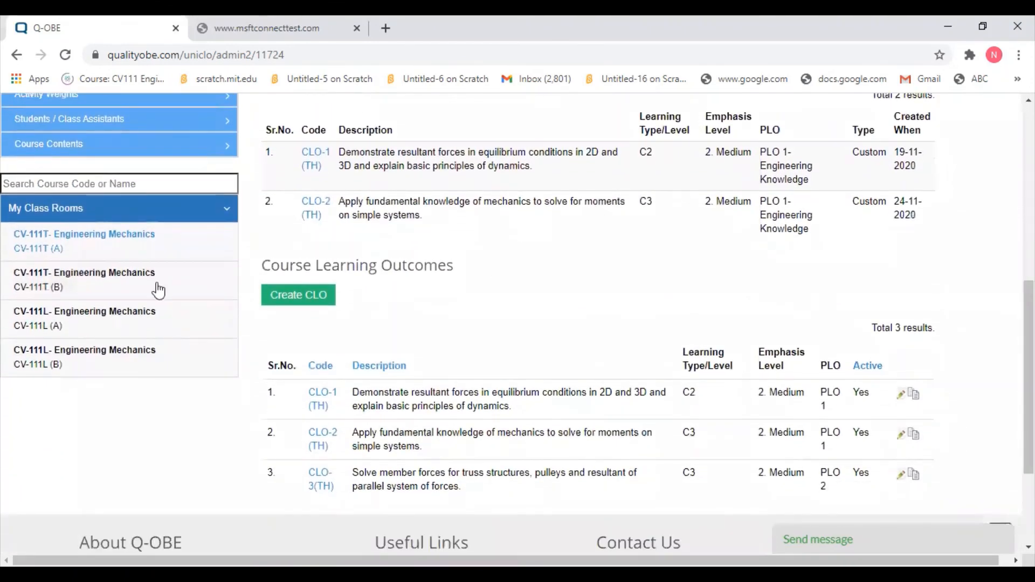
{"action": "scroll", "coordinate": [7, 255], "scroll_direction": "up", "scroll_amount": 2}
{"action": "scroll", "coordinate": [518, 323], "scroll_direction": "down", "scroll_amount": 3}
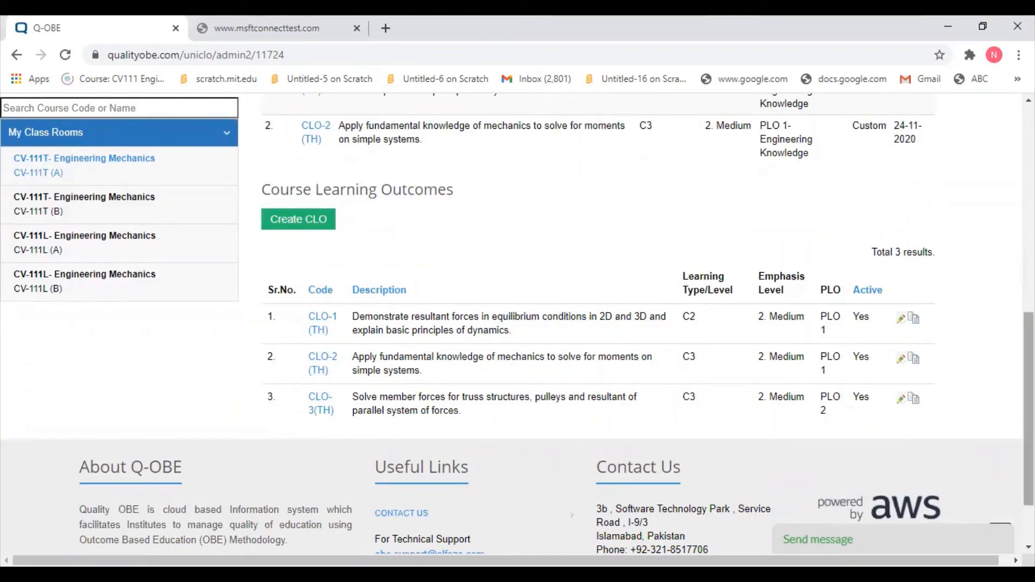
{"action": "mouse_move", "coordinate": [1028, 410]}
{"action": "left_mouse_down"}
{"action": "mouse_move", "coordinate": [1028, 315]}
{"action": "mouse_move", "coordinate": [1029, 419]}
{"action": "left_mouse_up"}
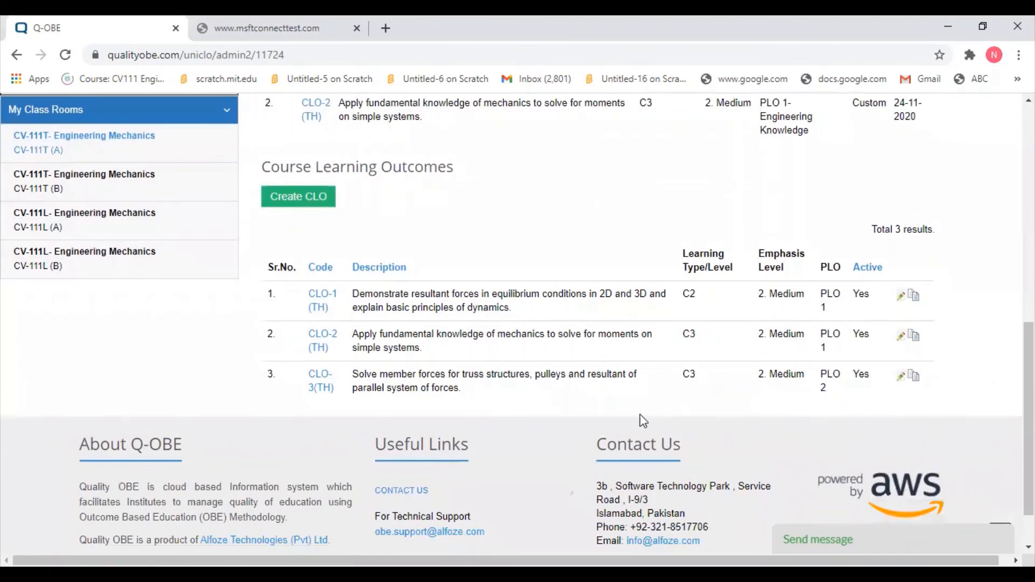